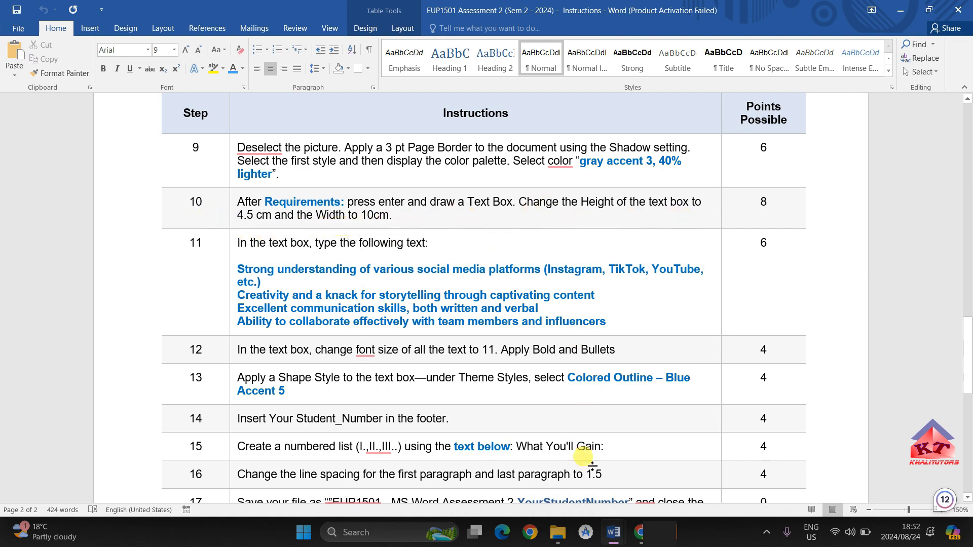
Switch to the Ms Word Assessment 2 document window
mouse_move(612, 533)
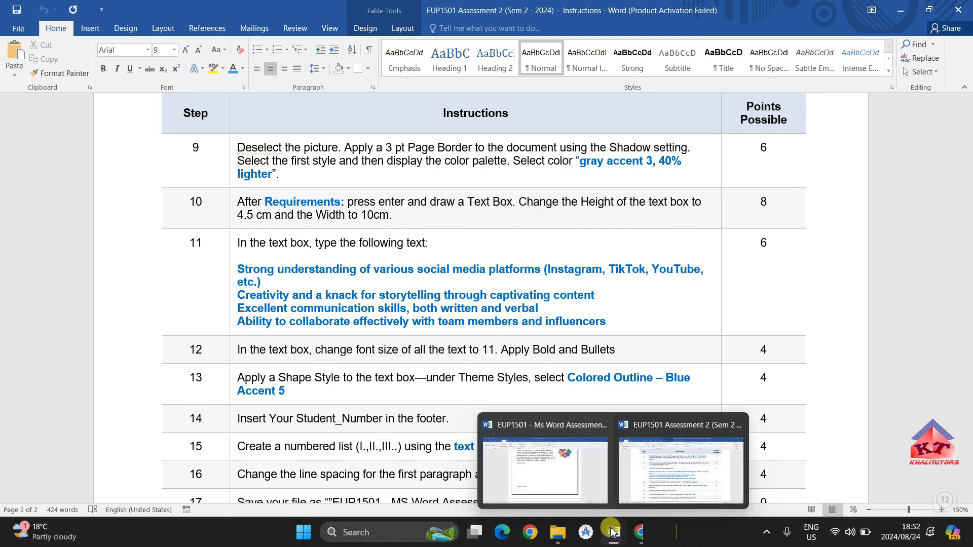
left_click(547, 471)
Add an empty line below 'Requirements:' and bring up the Insert ribbon tools
scroll(344, 211, "up", 5)
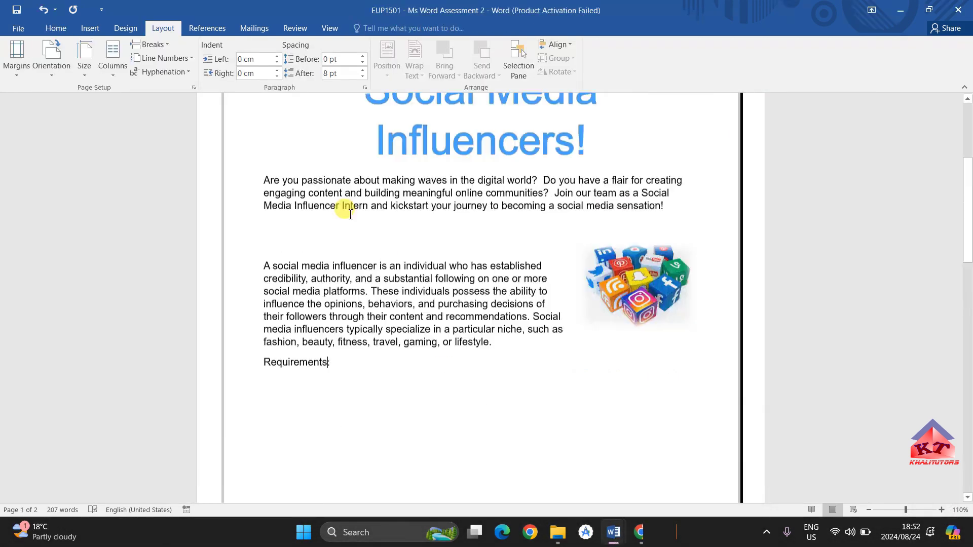
scroll(343, 211, "down", 3)
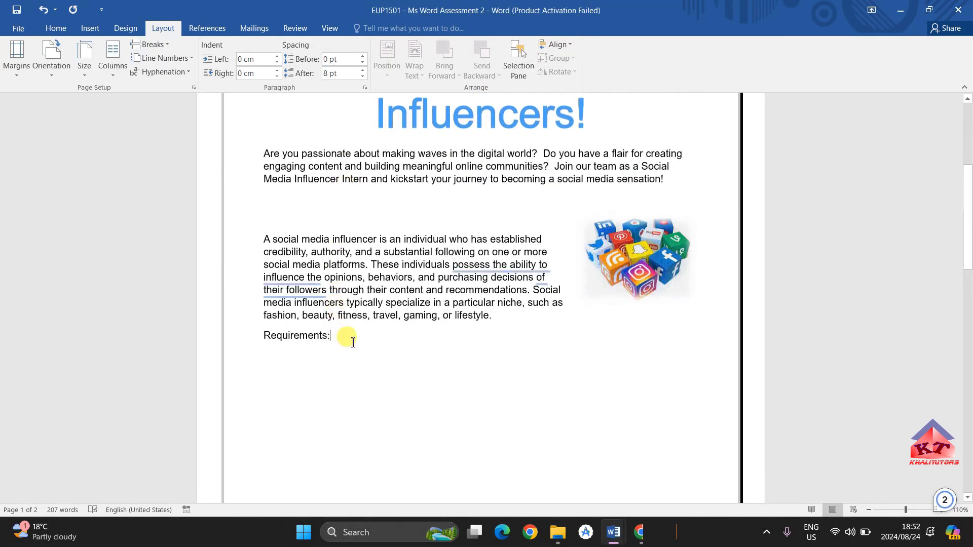
scroll(350, 324, "down", 1)
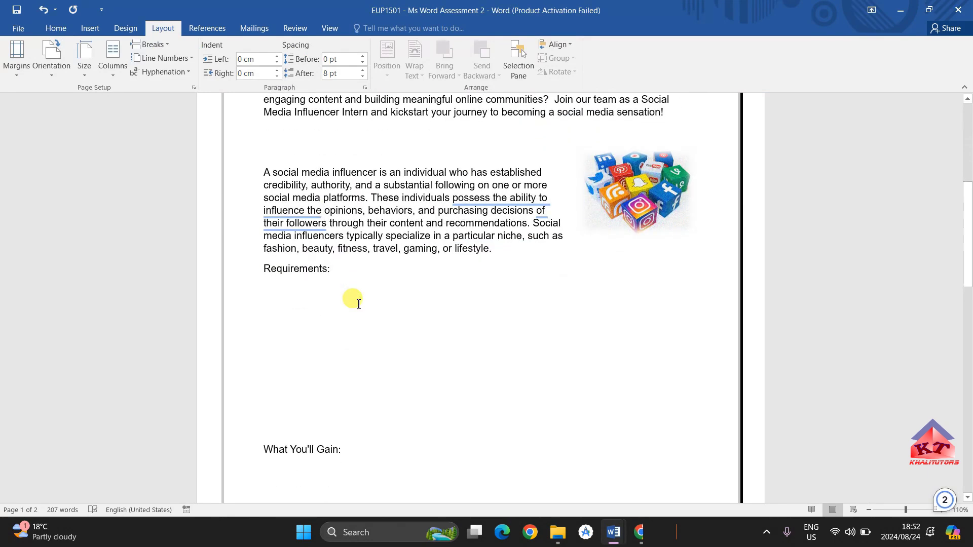
key("Return")
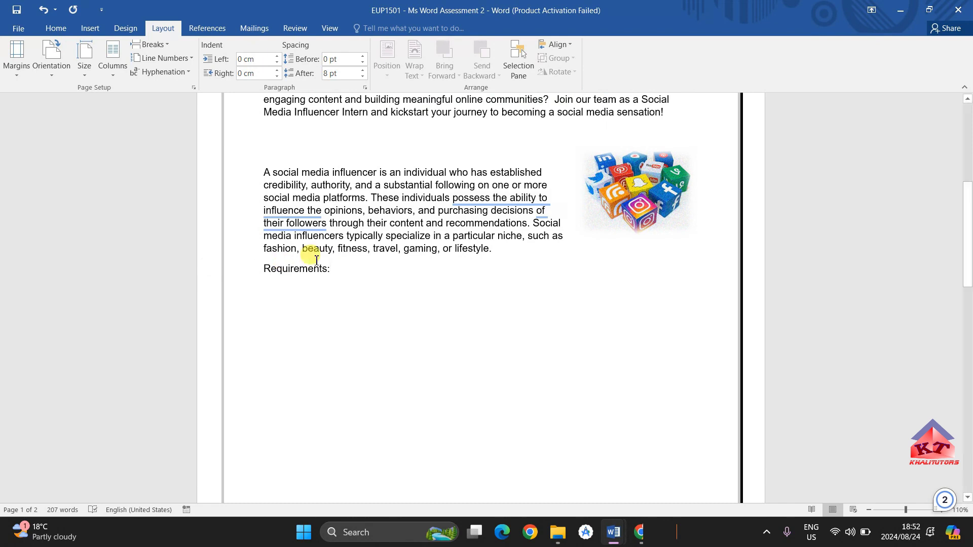
left_click(56, 29)
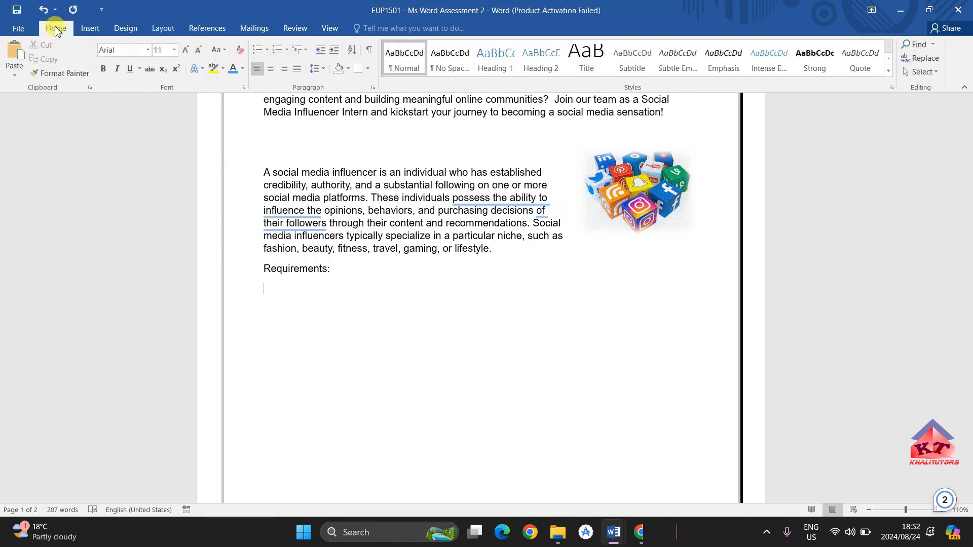
left_click(89, 29)
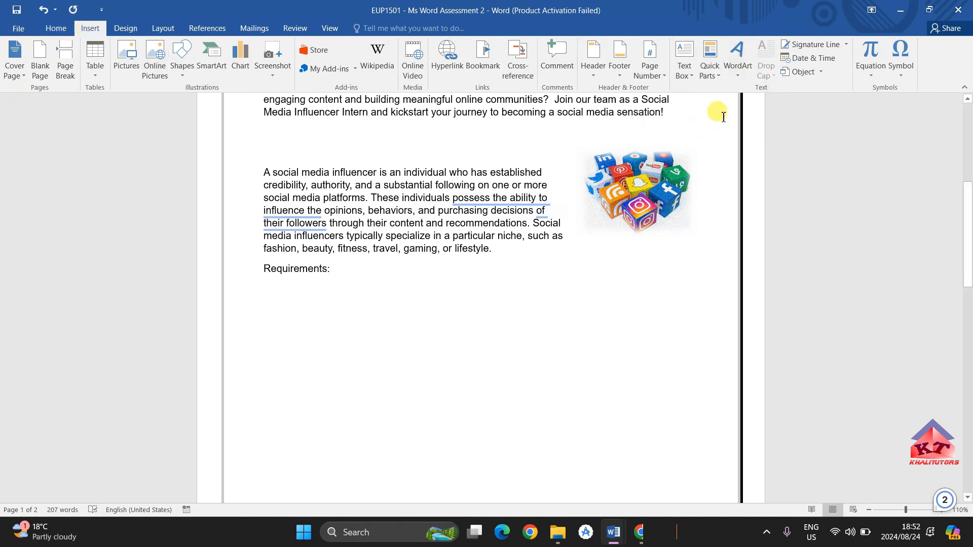
Draw a text box below 'Requirements:', roughly 4.73 cm high by 14.36 cm wide
left_click(694, 76)
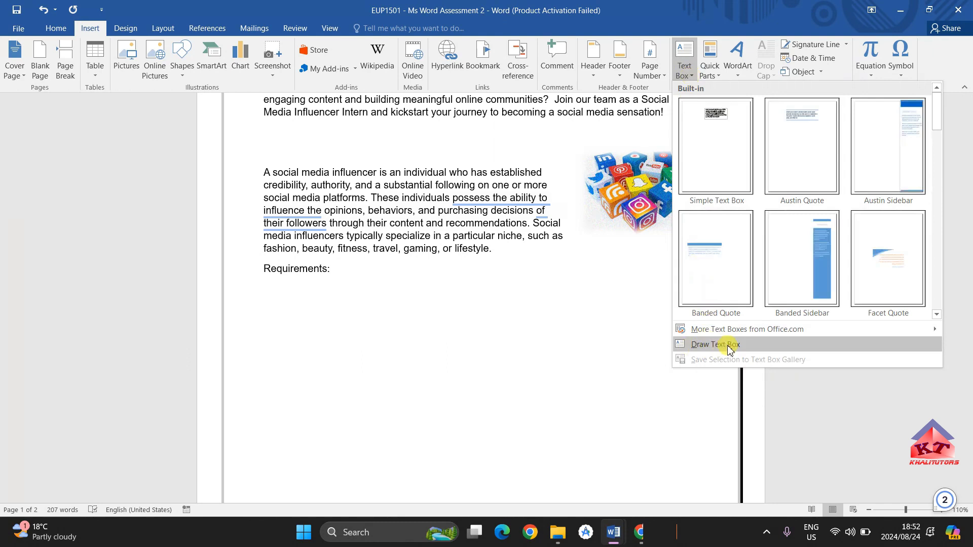
left_click(729, 350)
mouse_move(268, 292)
left_mouse_down()
mouse_move(317, 395)
mouse_move(647, 414)
left_mouse_up()
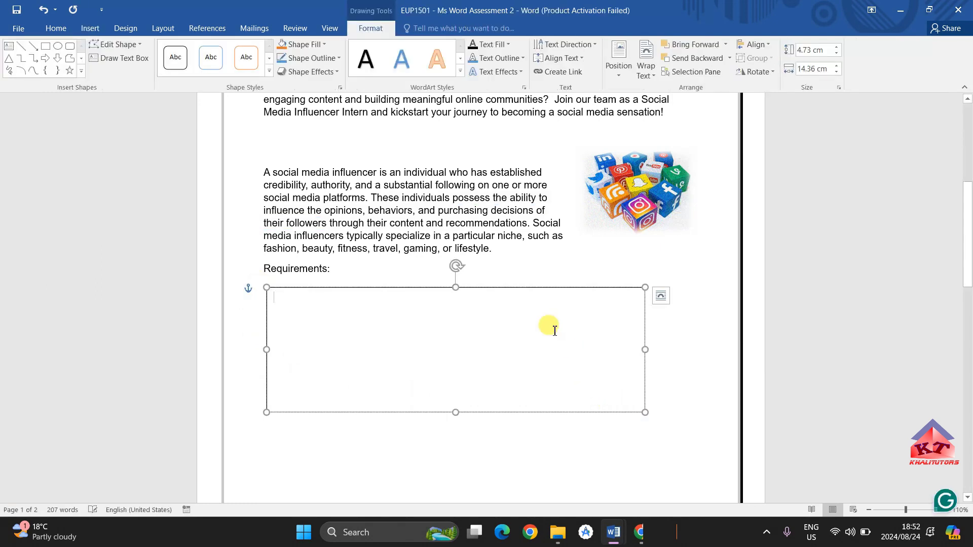
left_click(821, 49)
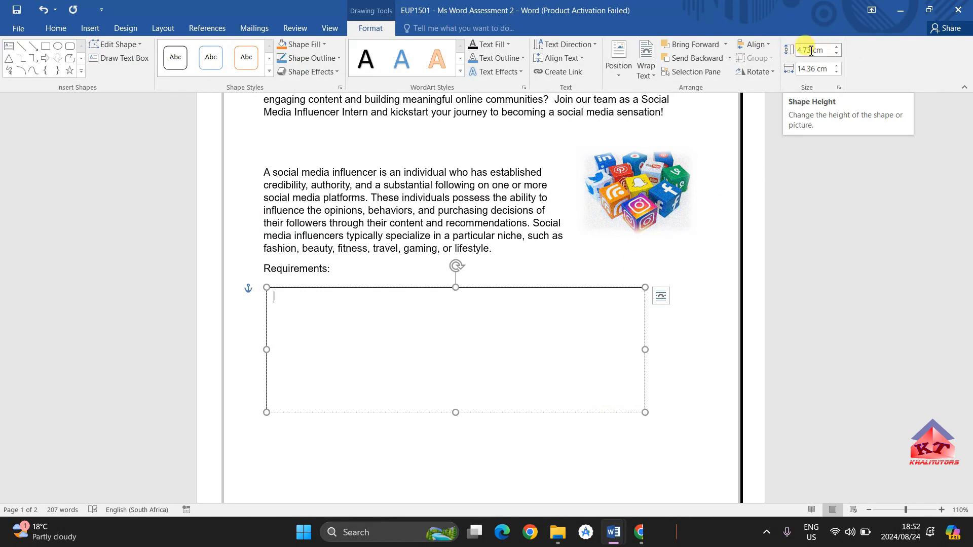
Resize the text box to 4.5 cm height and 10 cm width
double_click(813, 50)
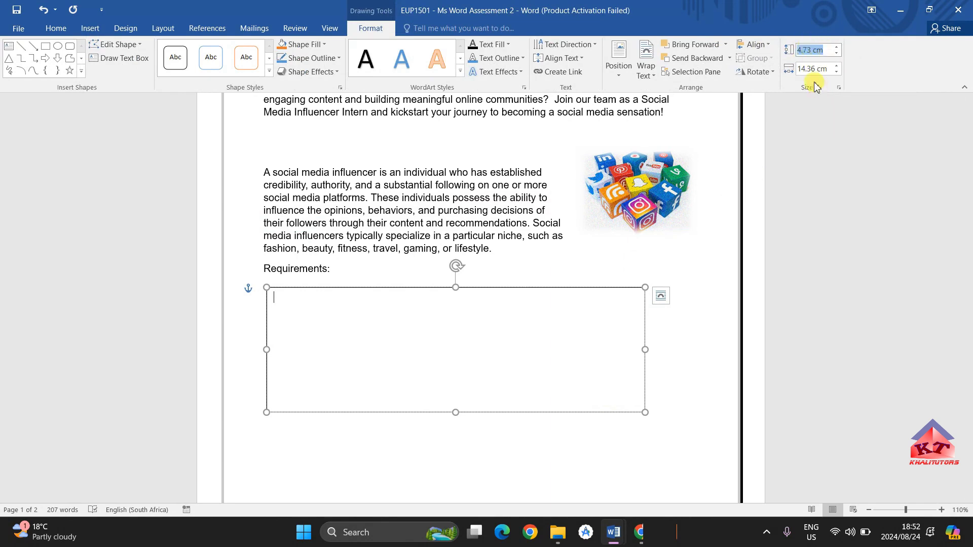
key("BackSpace")
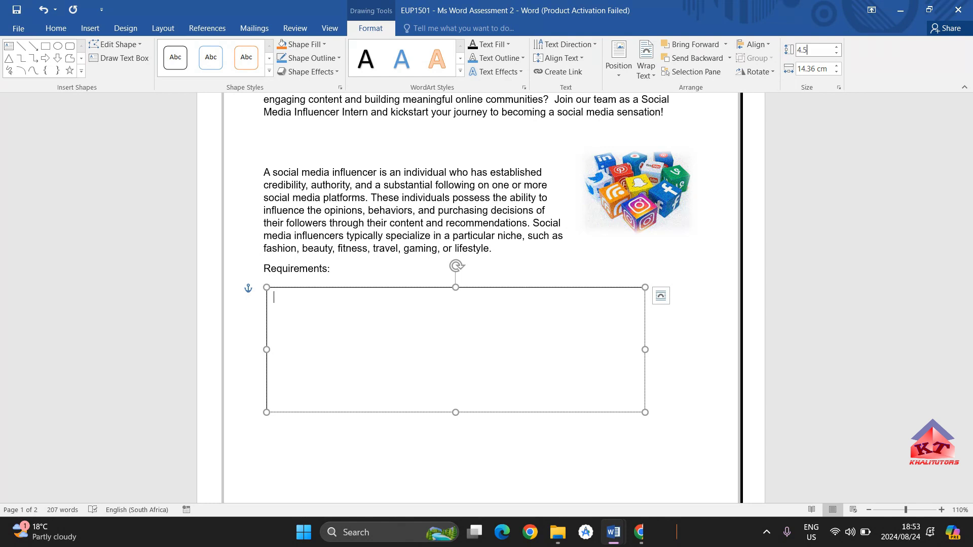
left_click(825, 69)
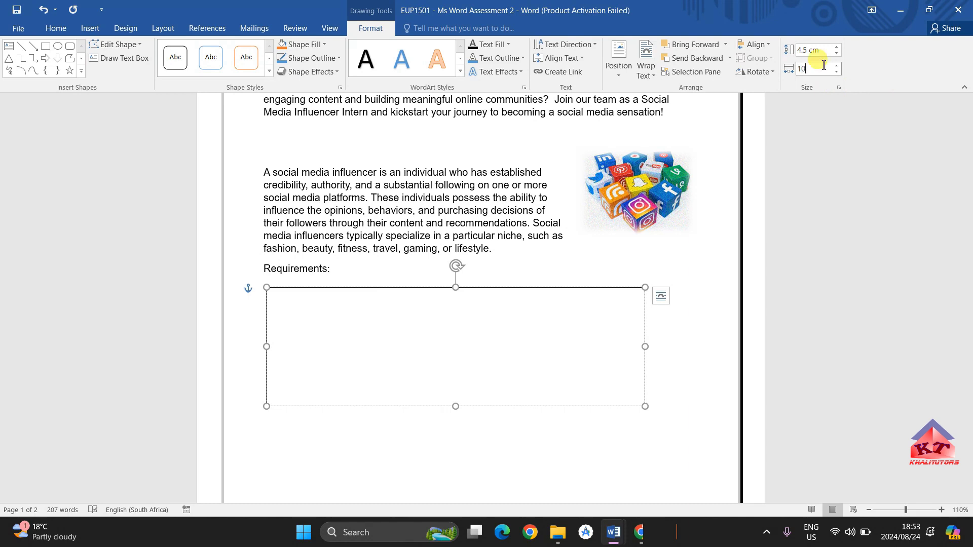
key("Return")
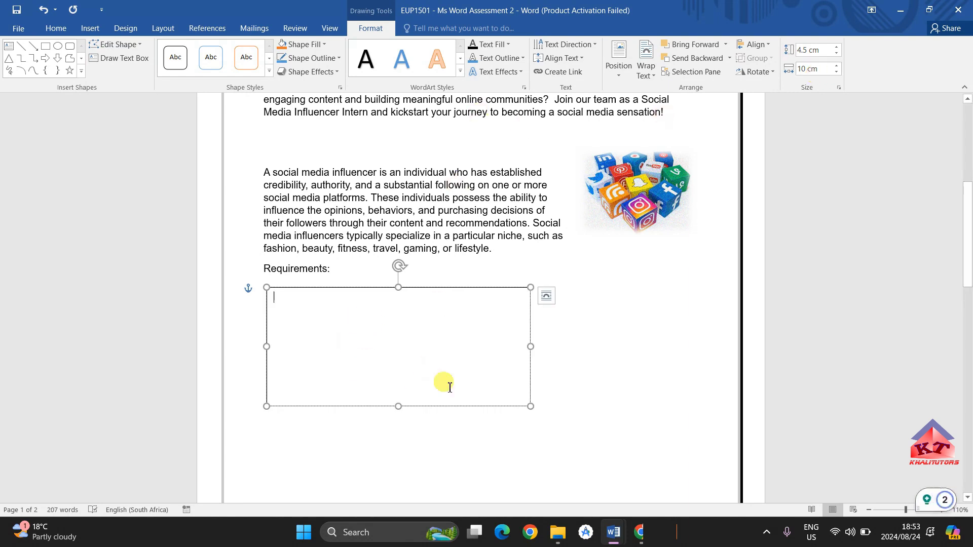
mouse_move(613, 530)
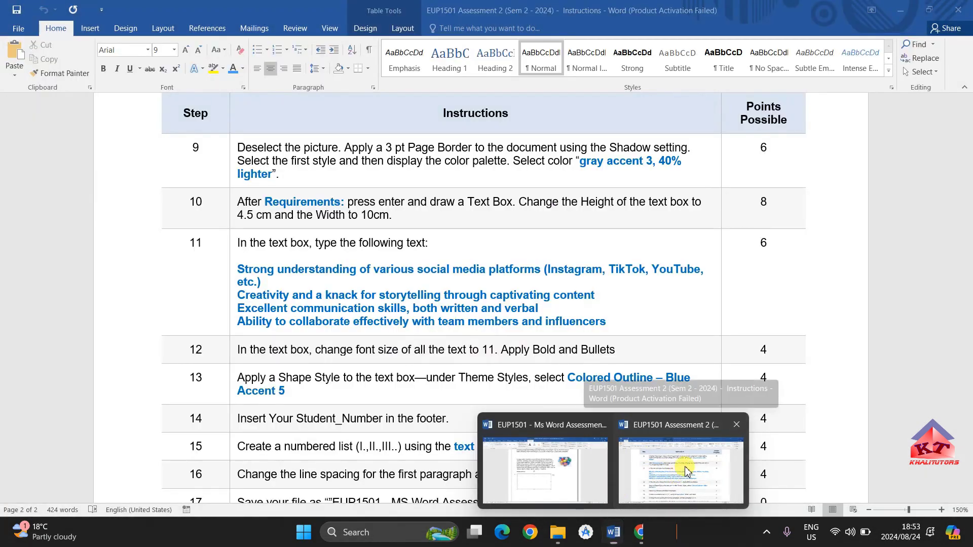
left_click(667, 474)
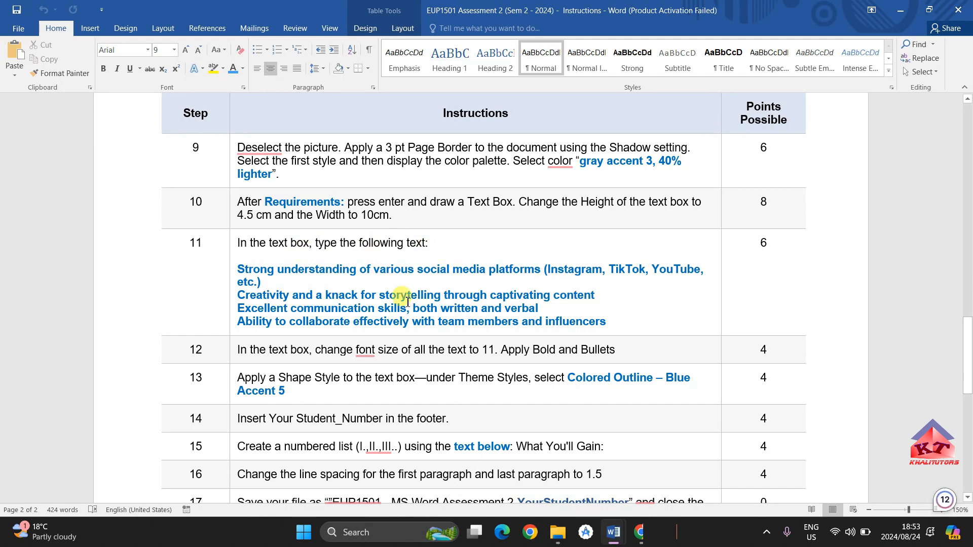
left_click_drag(618, 324, 251, 274)
left_click(258, 270)
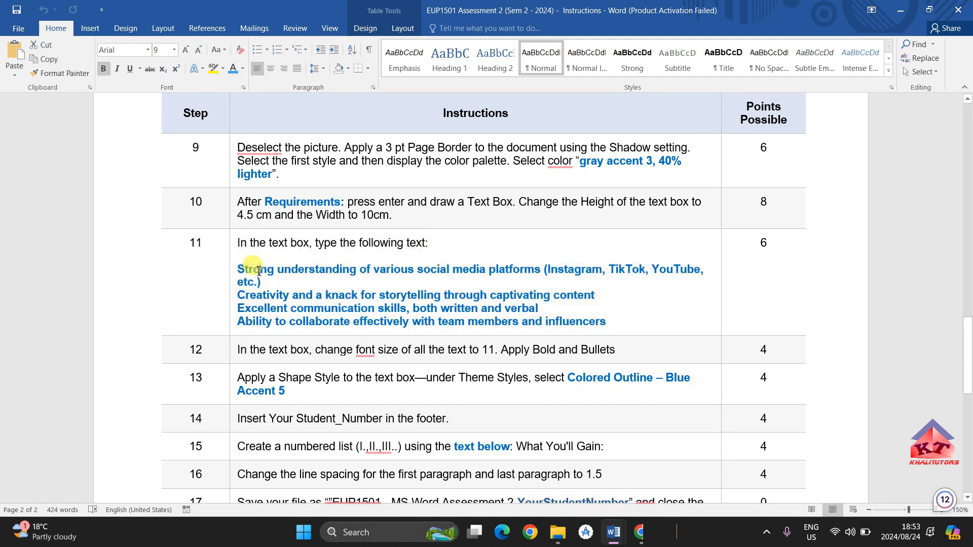
left_click(240, 274)
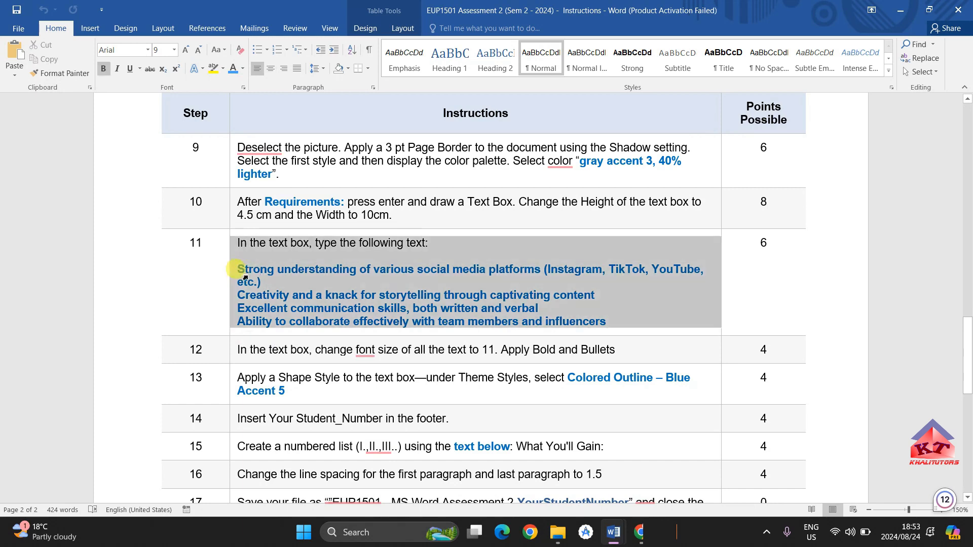
left_click_drag(615, 319, 238, 272)
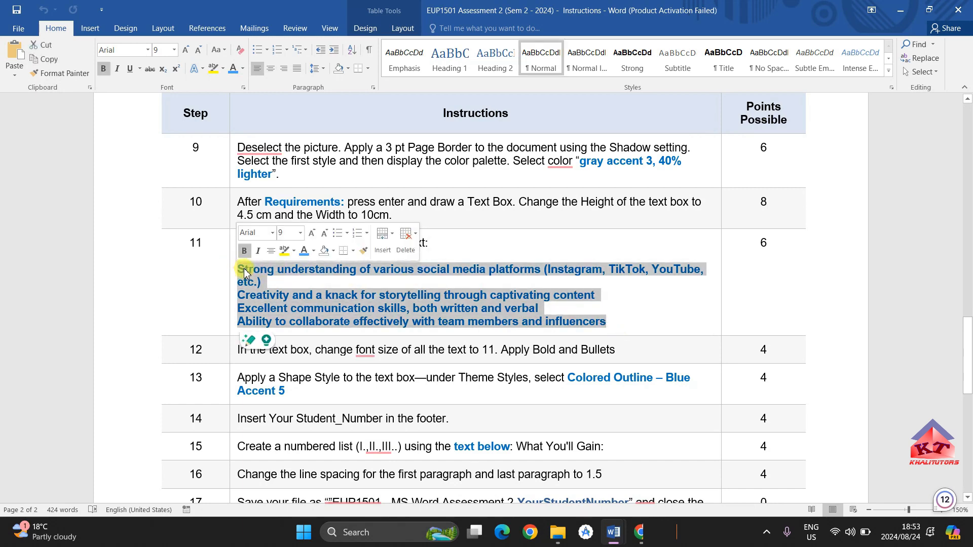
left_click_drag(615, 325, 236, 272)
key("ctrl+c")
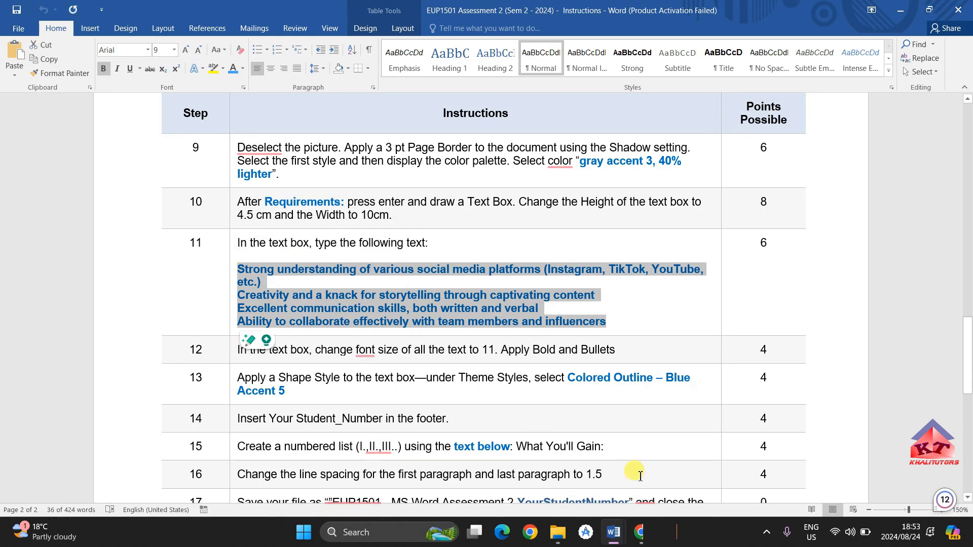
mouse_move(642, 536)
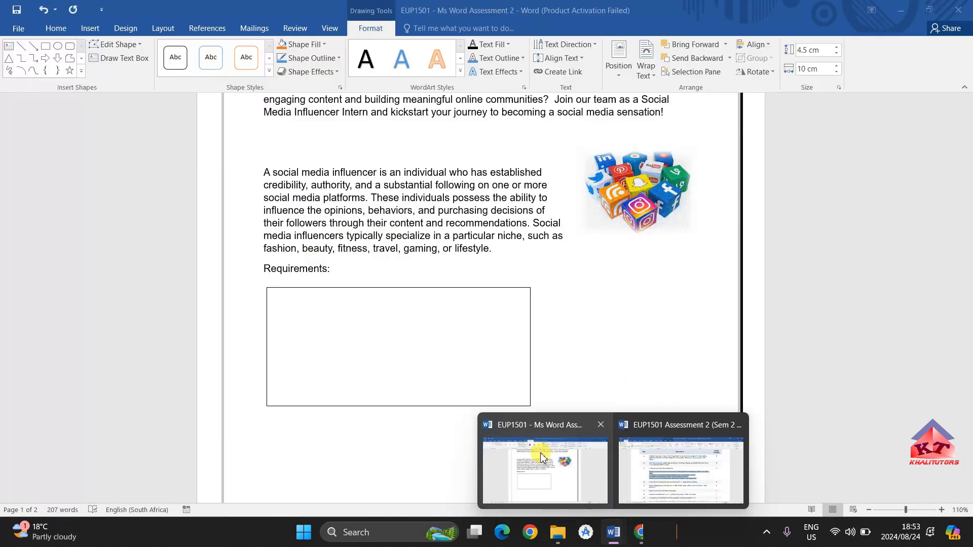
left_click(541, 458)
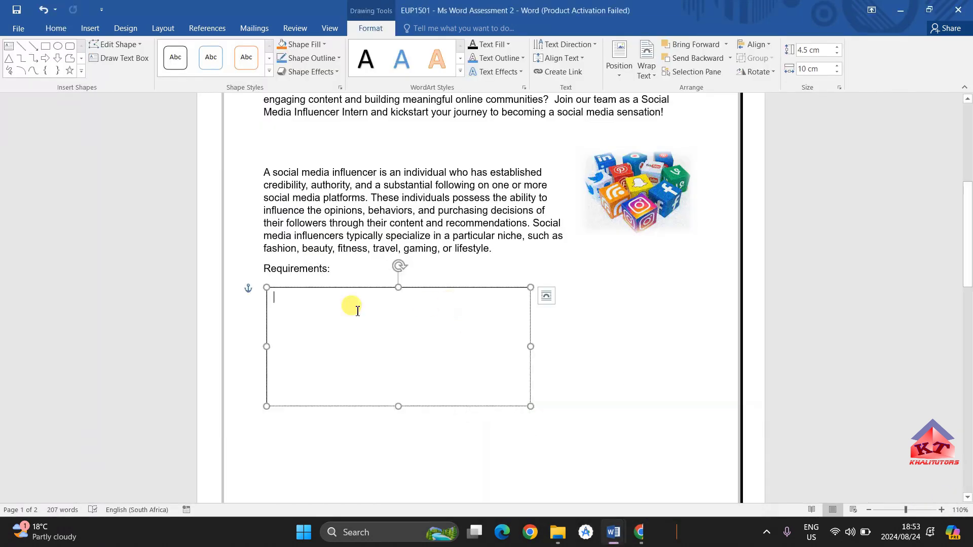
Paste the four requirement lines into the text box with Keep Text Only, then return to the instructions
right_click(308, 304)
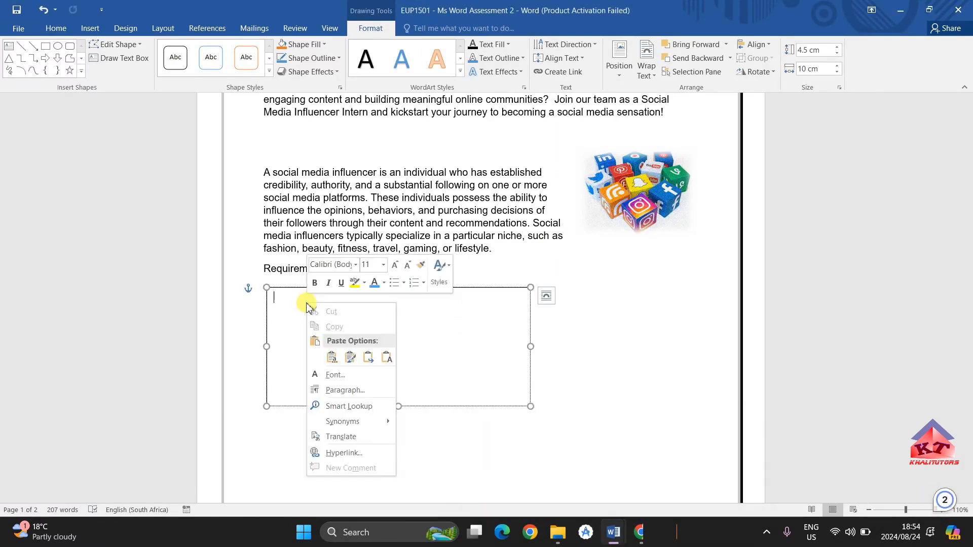
left_click(387, 358)
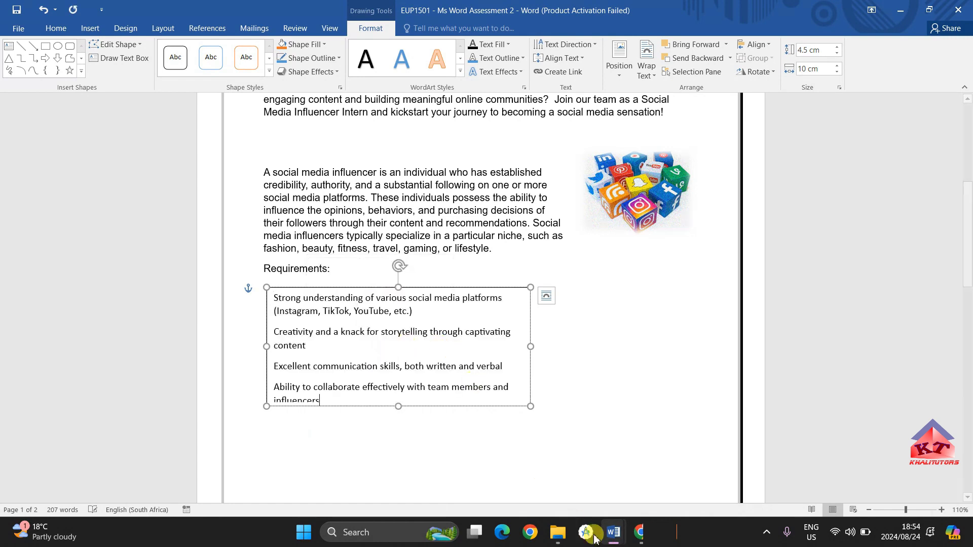
mouse_move(613, 536)
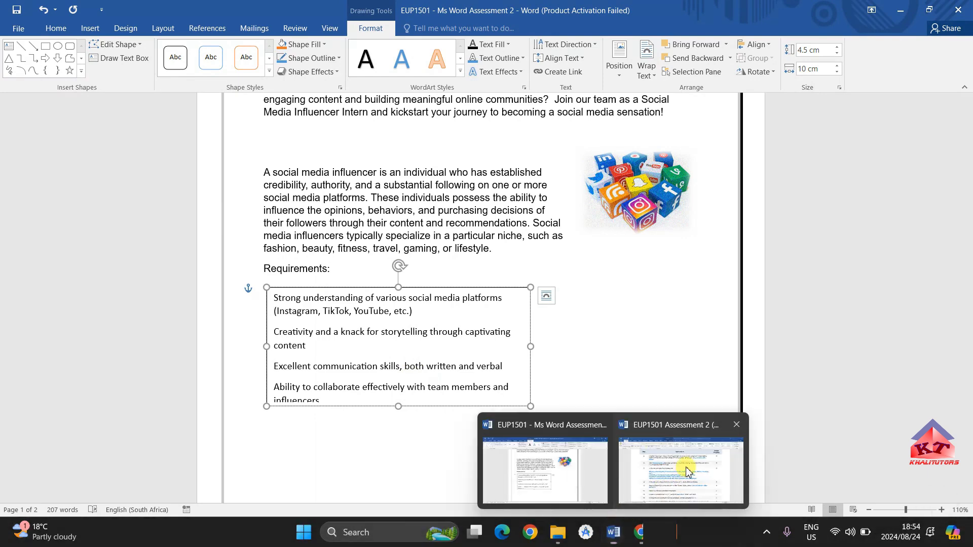
left_click(682, 469)
Return to the Assessment 2 document and select all four requirement lines in the text box
left_click(411, 277)
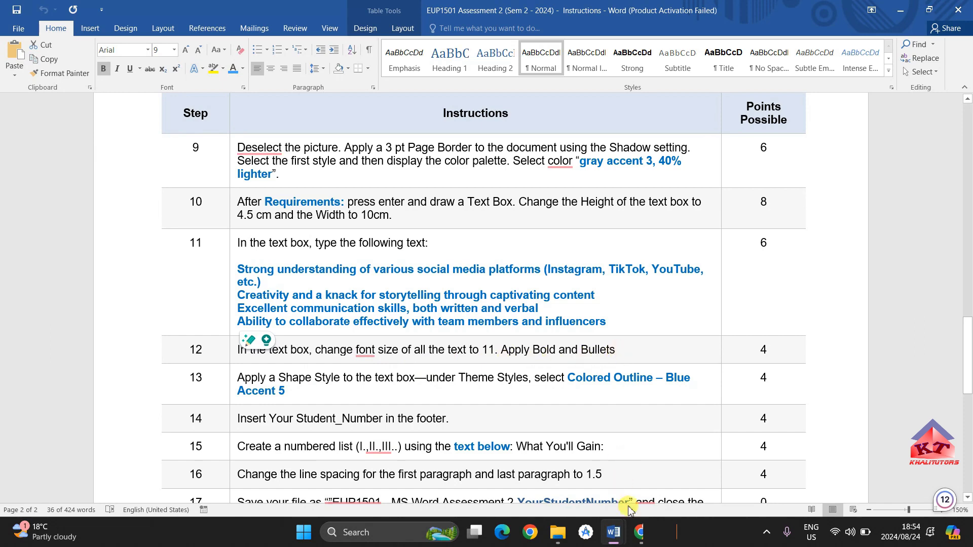
mouse_move(615, 532)
left_click(551, 467)
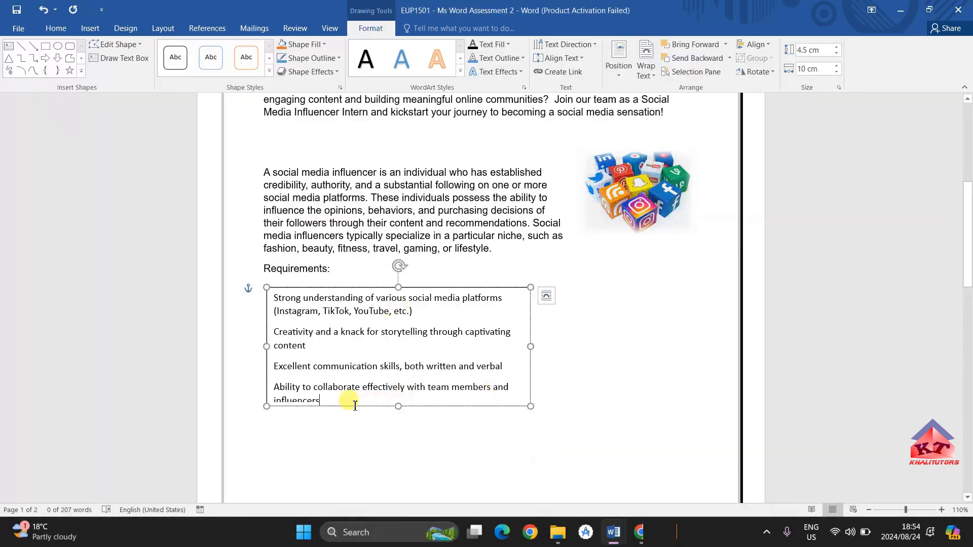
left_click(367, 393)
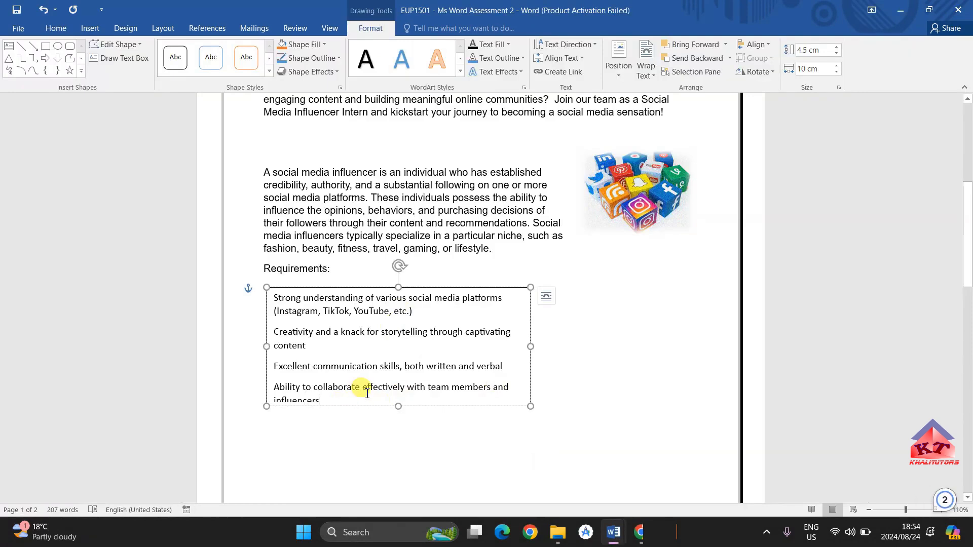
key("ctrl+a")
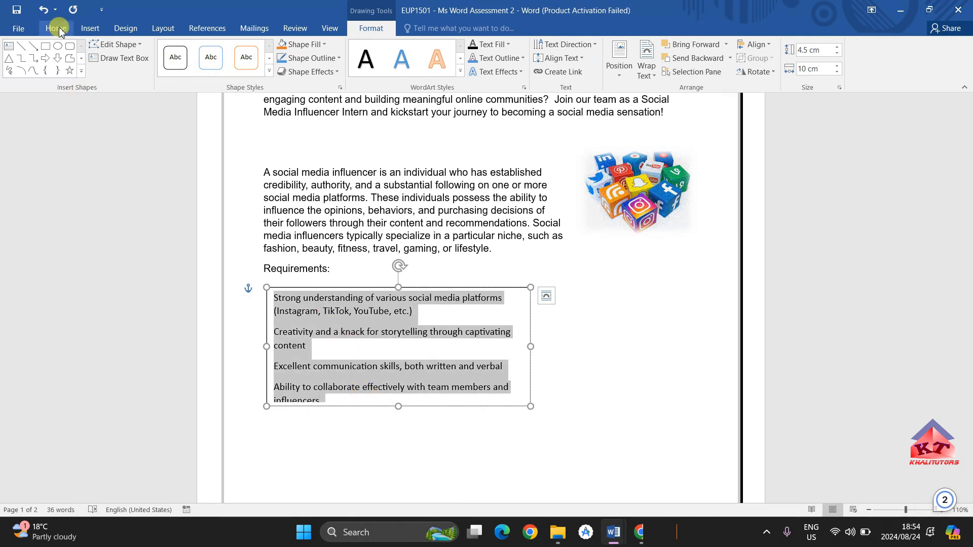
Make the four requirement lines bold, then check the instructions document
left_click(57, 29)
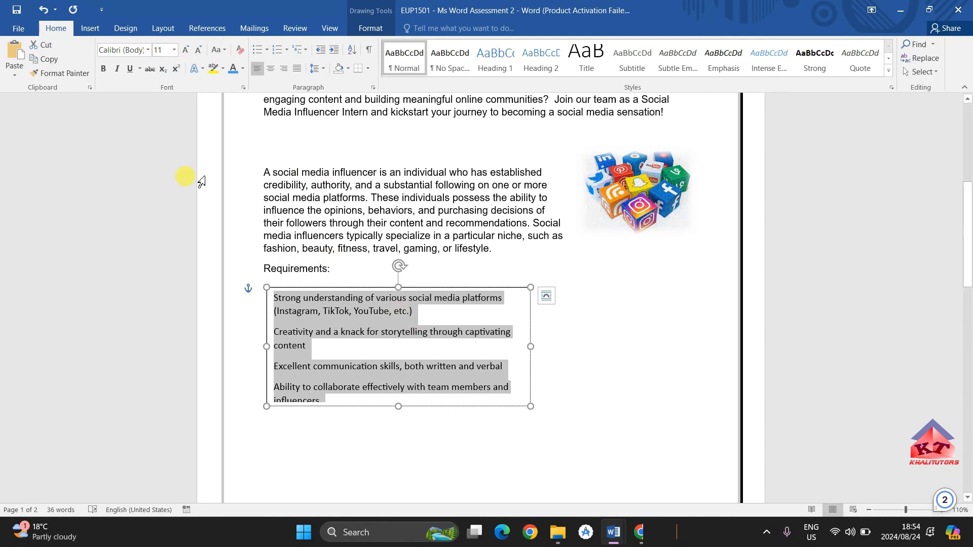
left_click(104, 70)
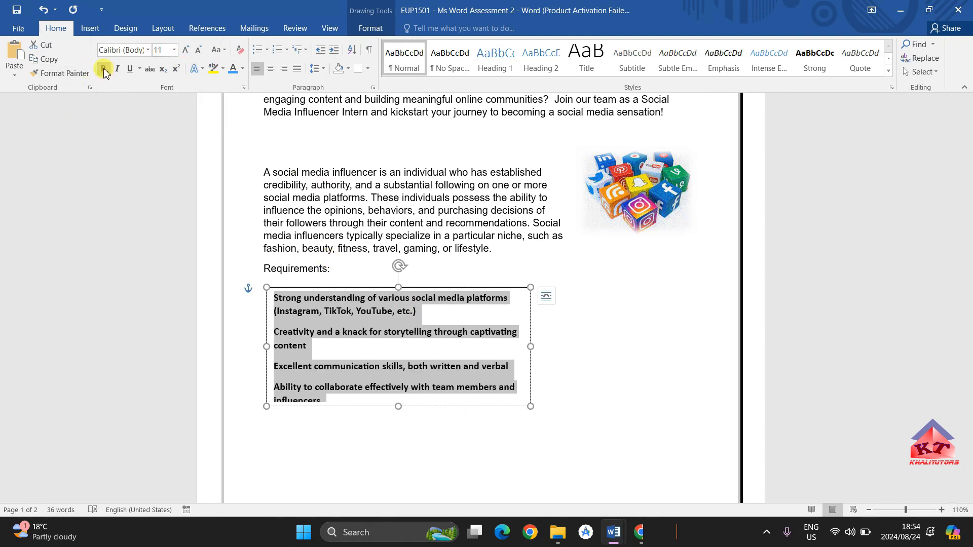
mouse_move(613, 533)
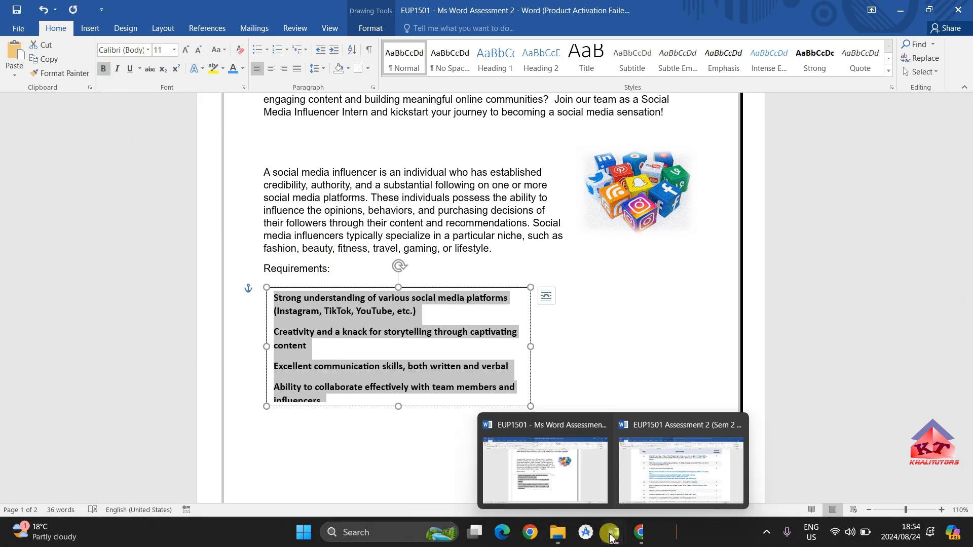
left_click(669, 470)
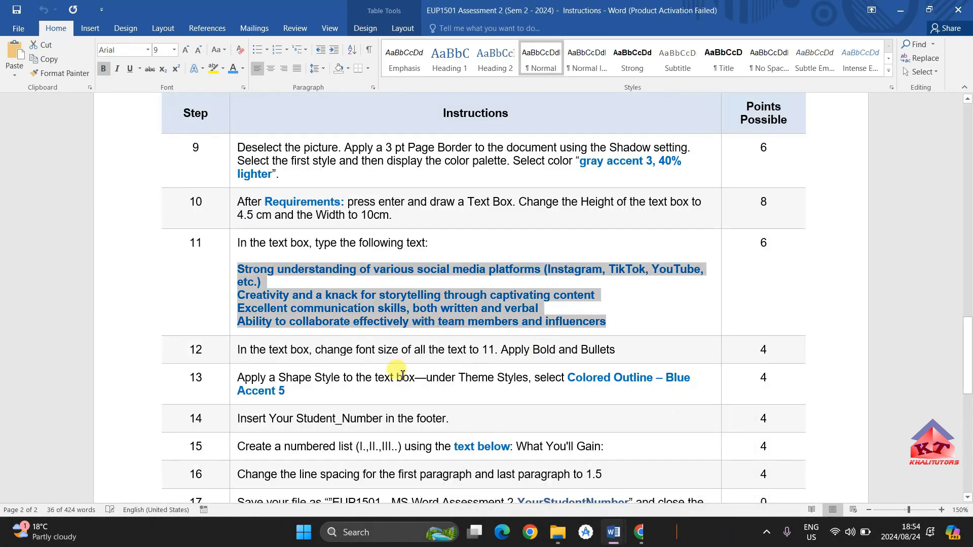
Back in the assessment document, turn the four bold lines into bullets and reselect them
left_click(522, 355)
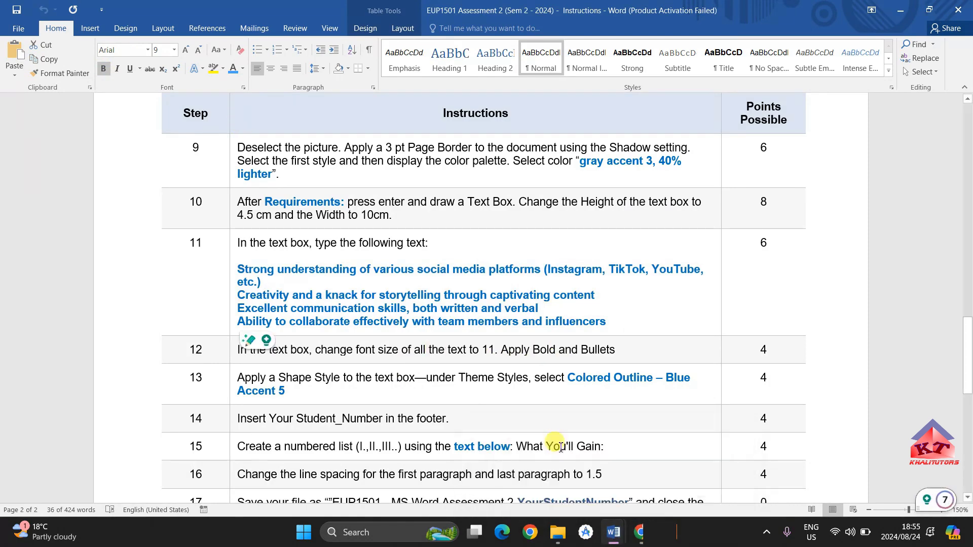
left_click(613, 532)
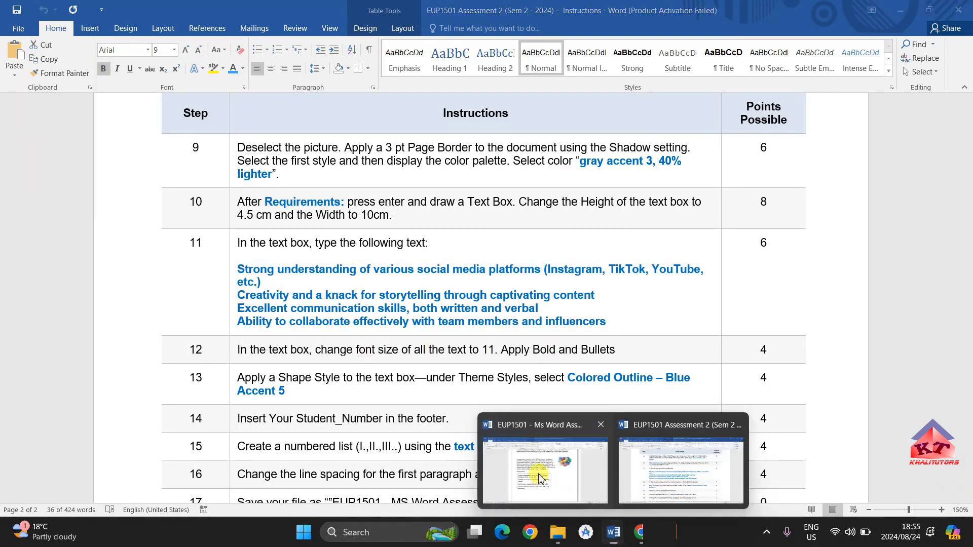
left_click(540, 479)
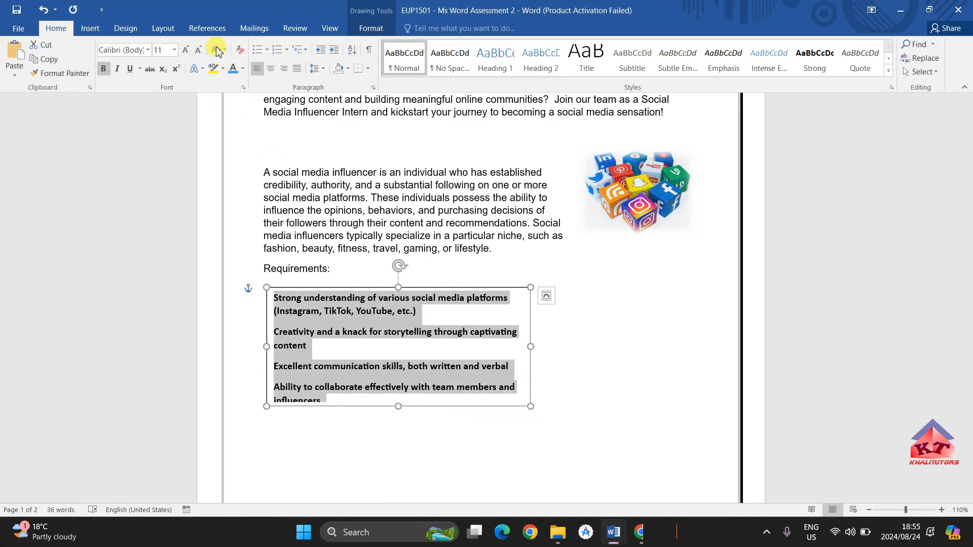
left_click(256, 51)
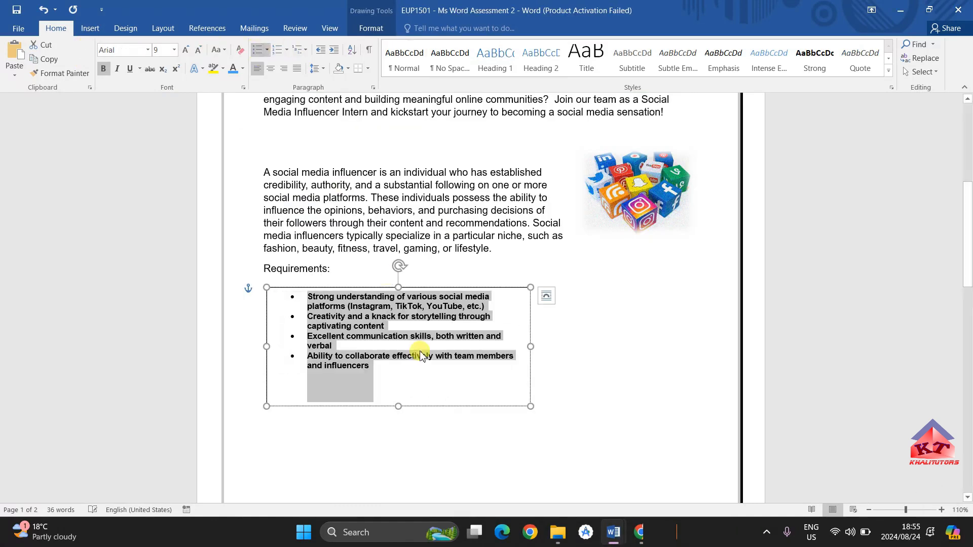
left_click(413, 378)
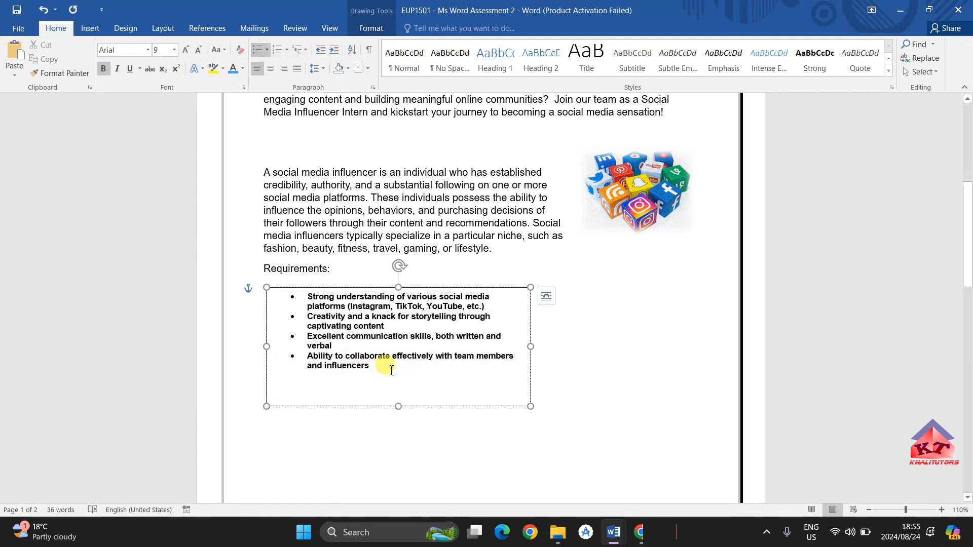
left_click_drag(314, 320, 288, 299)
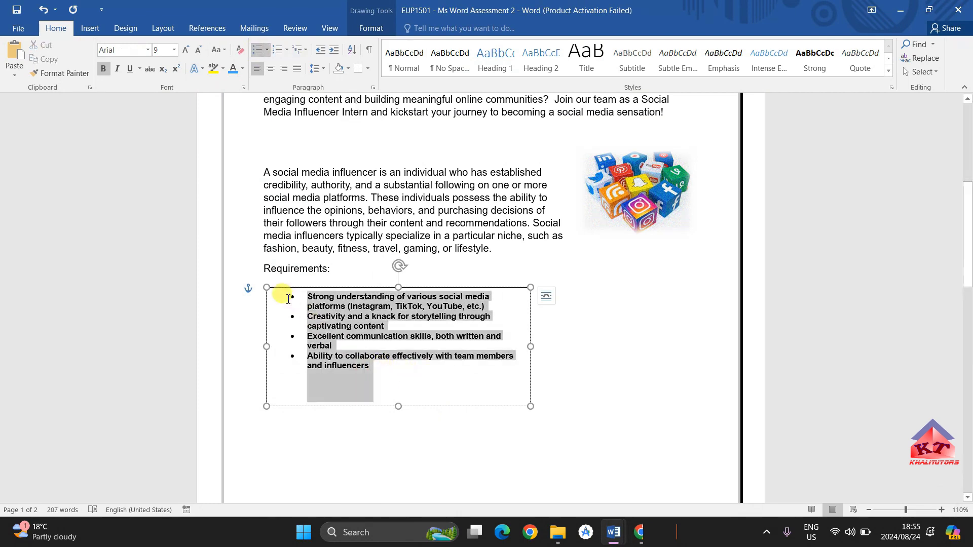
Set the bulleted requirement lines to 11 pt font size
left_click(163, 52)
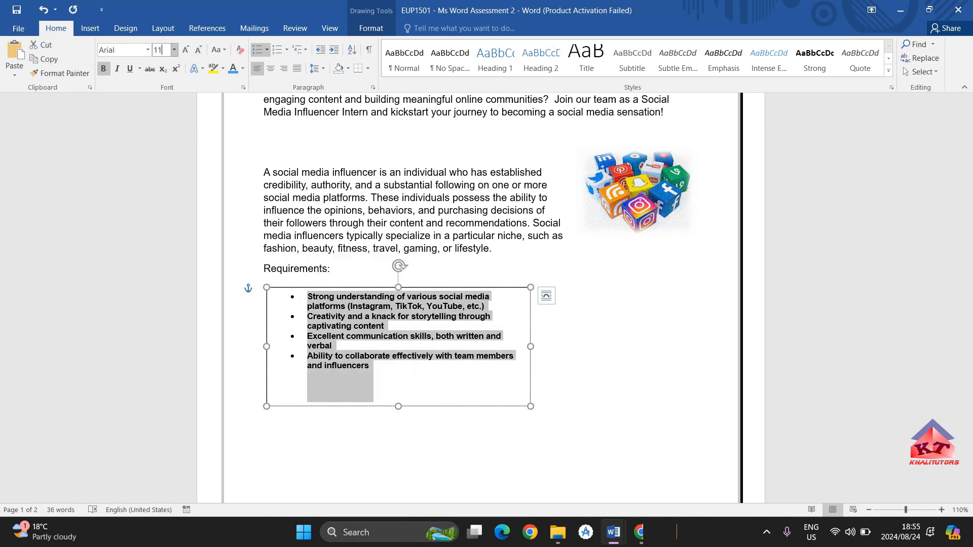
key("Return")
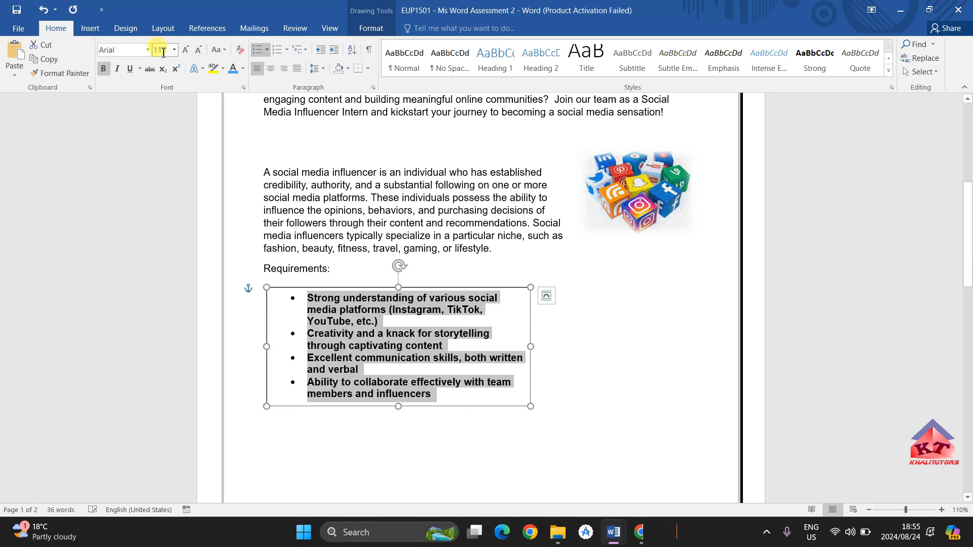
left_click(607, 365)
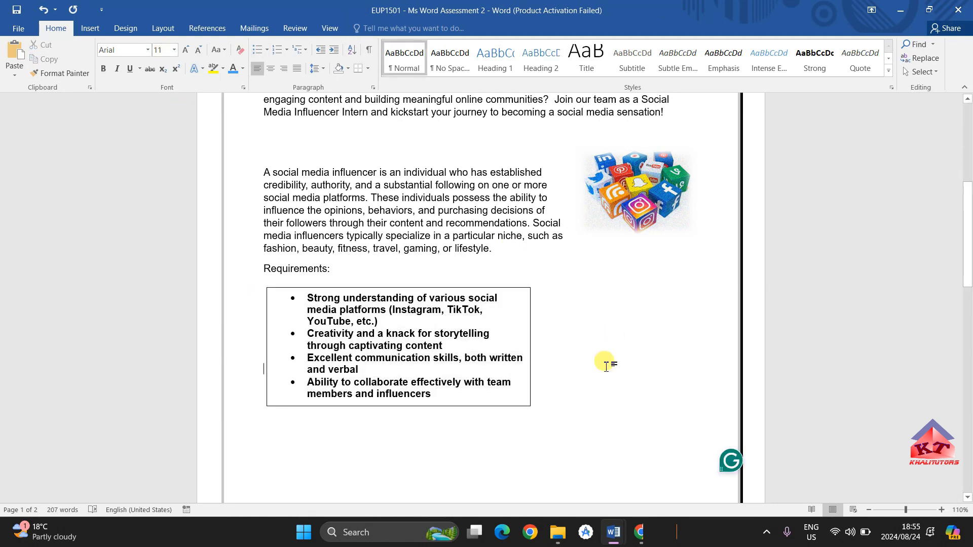